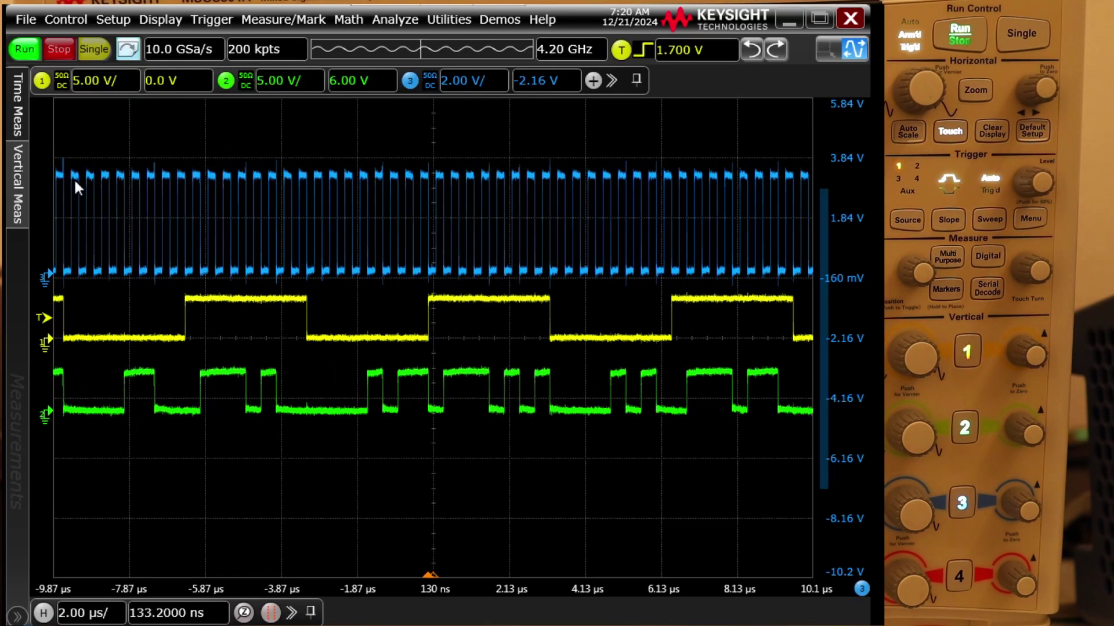
Step: Open the Setup menu to start reaching the protocol decode settings
key("alt+s")
Step: Open Protocol Decode, keeping standard I²S alignment and active-low left-channel word select
key("p")
key("Return")
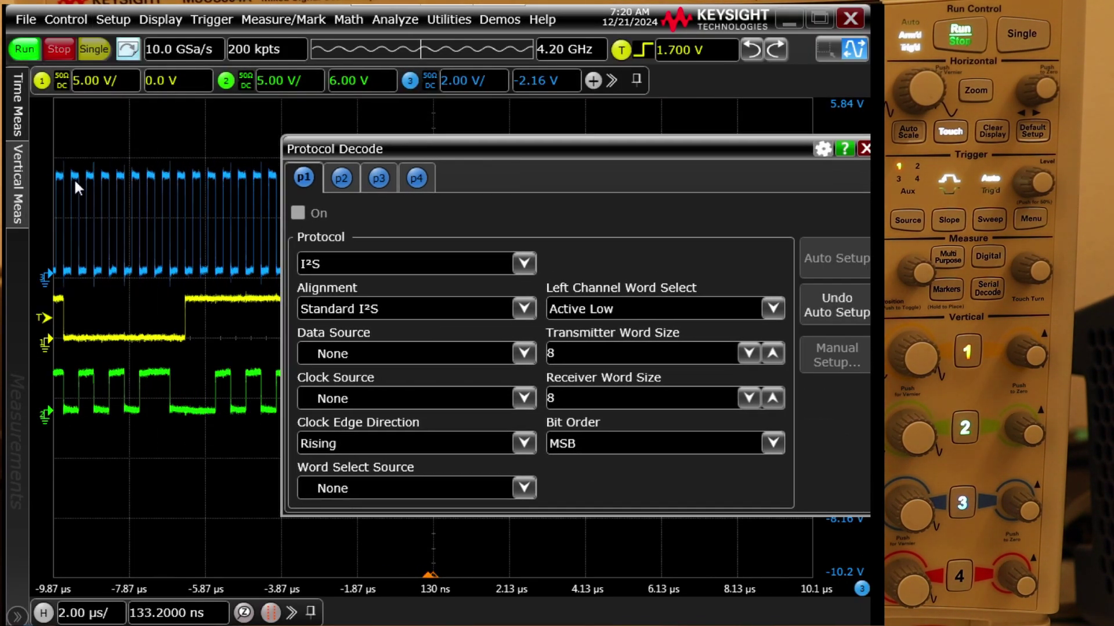
key("alt+Down")
key("Return")
key("Tab")
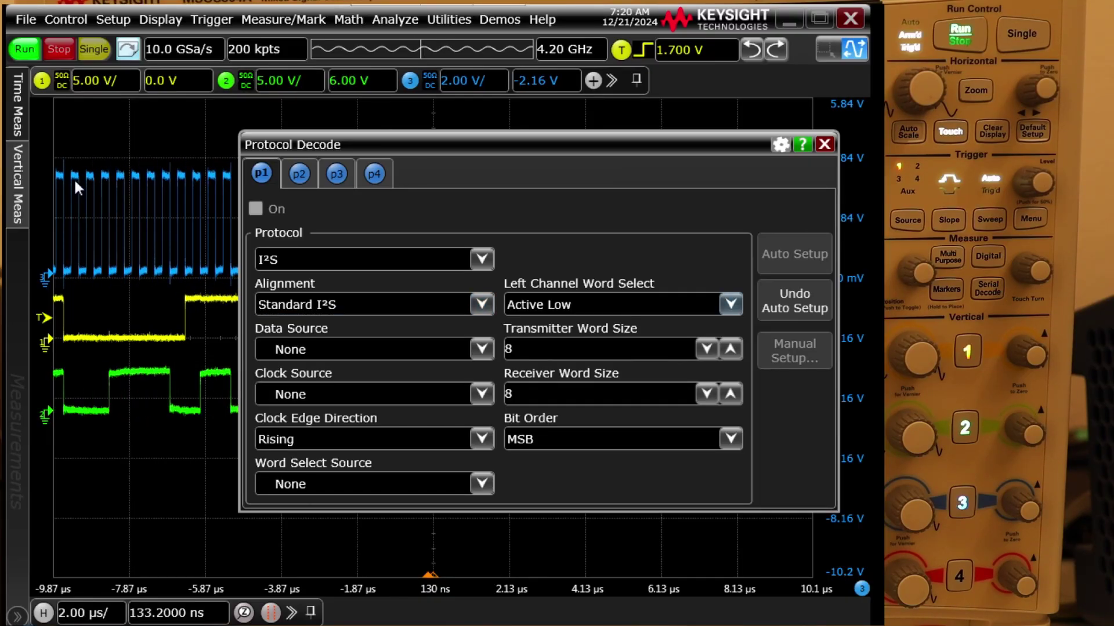
key("alt+Down")
key("Return")
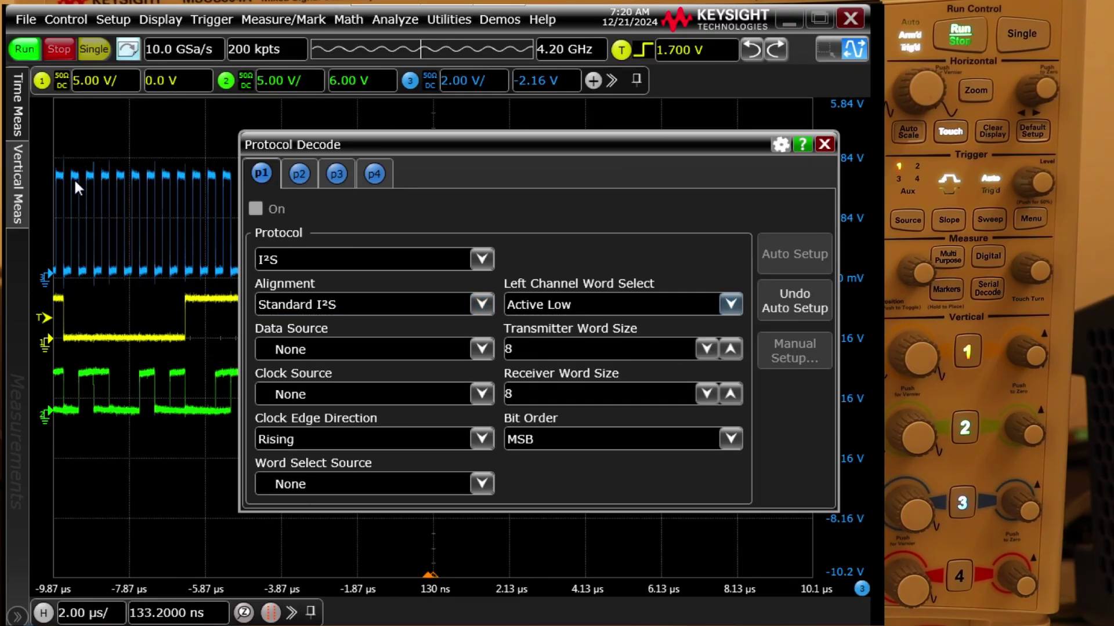
key("Tab")
Step: Set the I²S data source to Channel 2 and the clock source to Channel 3
key("alt+Down")
key("Down")
key("Down")
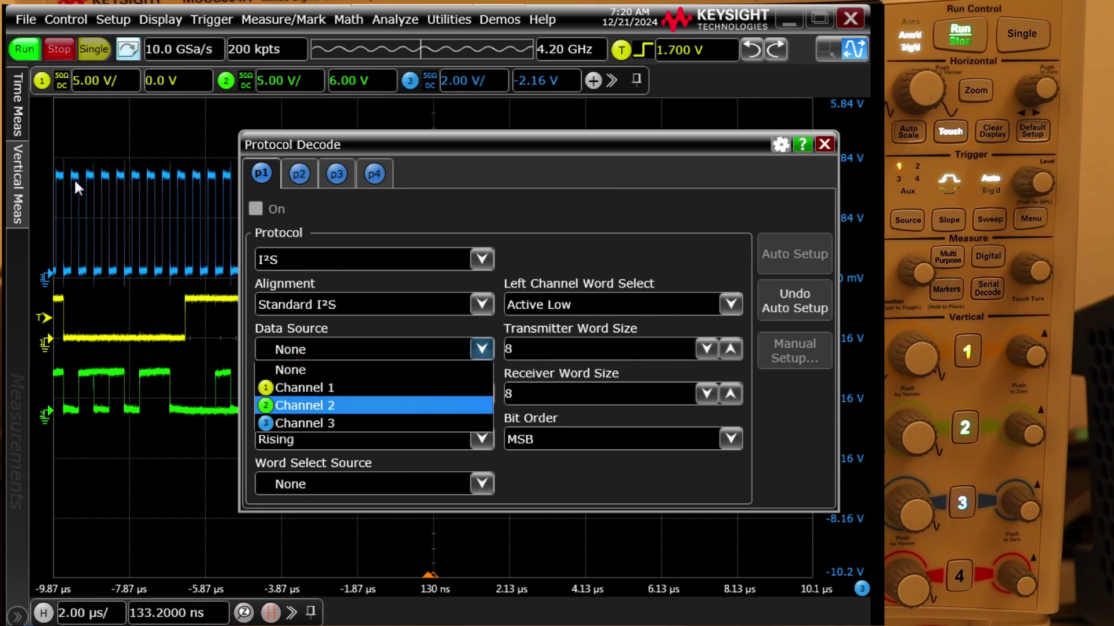
key("Down")
key("Up")
key("Return")
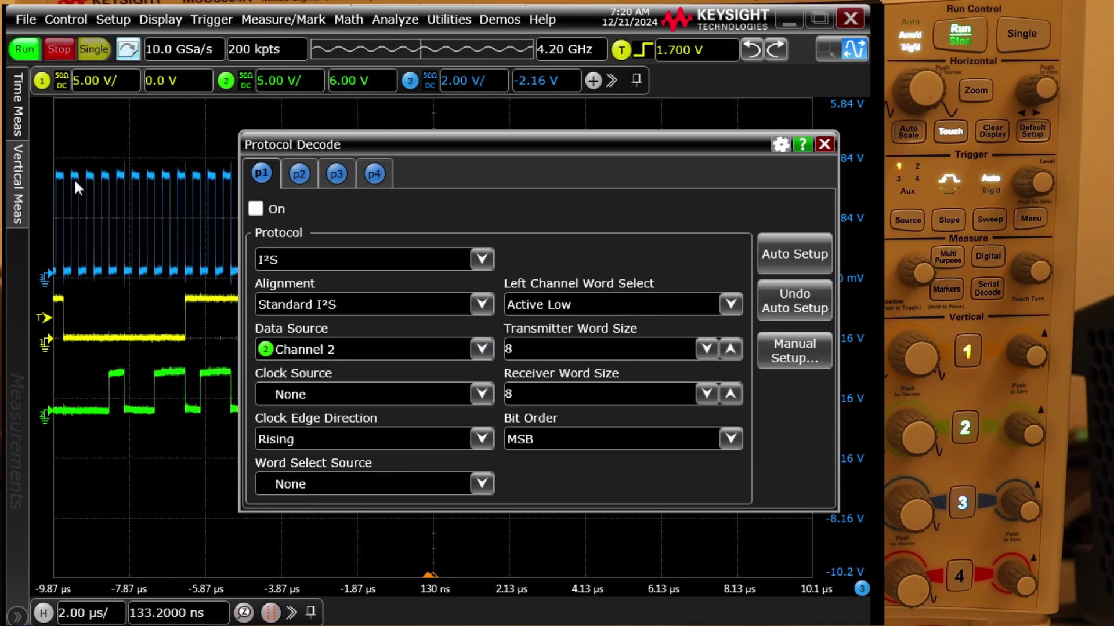
key("Tab")
key("alt+Down")
key("Down")
key("Down")
key("Return")
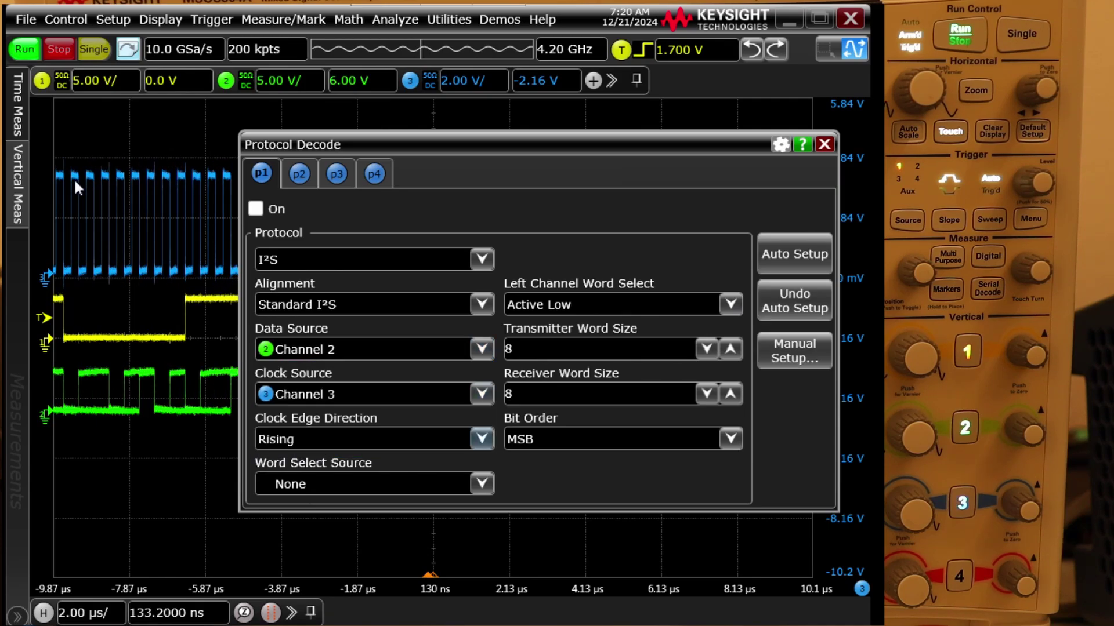
Step: Set word select to Channel 1, switch the I²S decode on, and close the dialog
key("Tab")
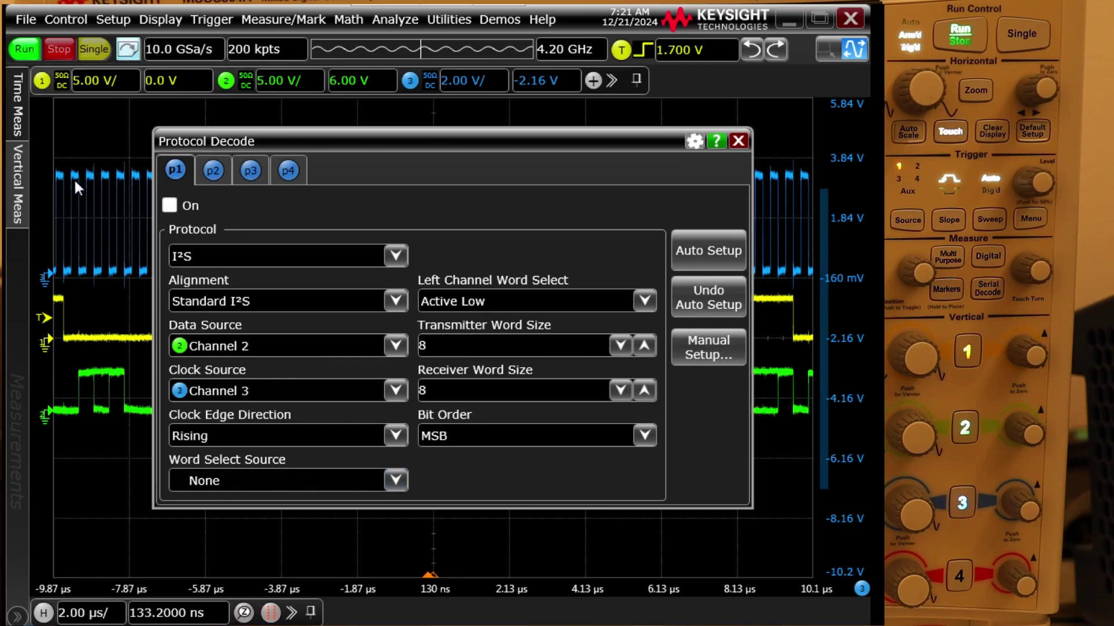
key("alt+Down")
key("Down")
key("Return")
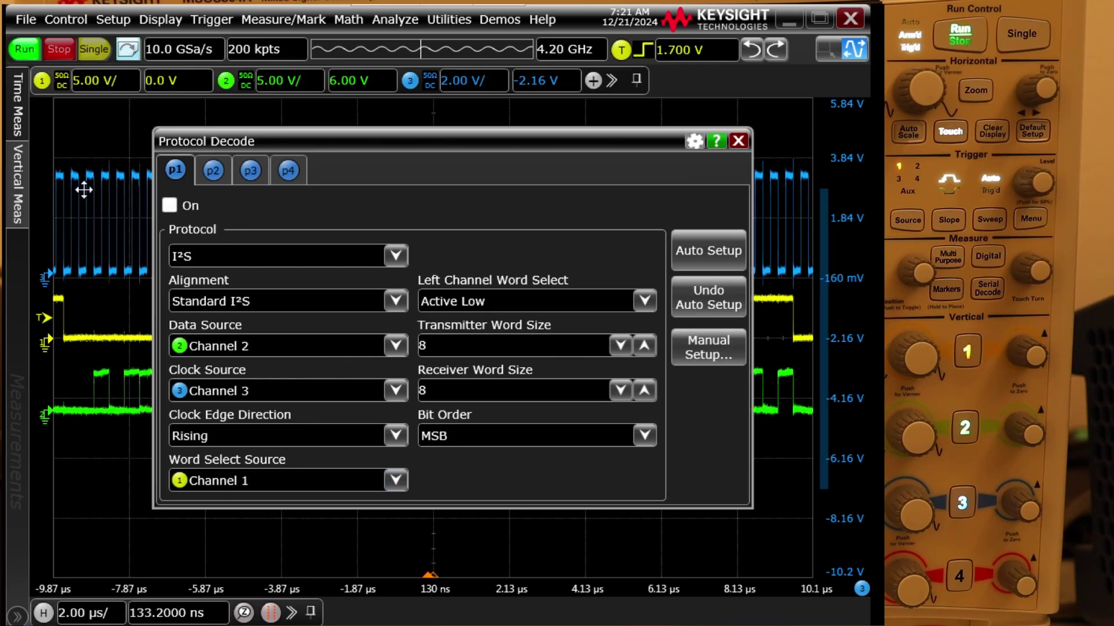
key("Tab")
key("Tab")
key("space")
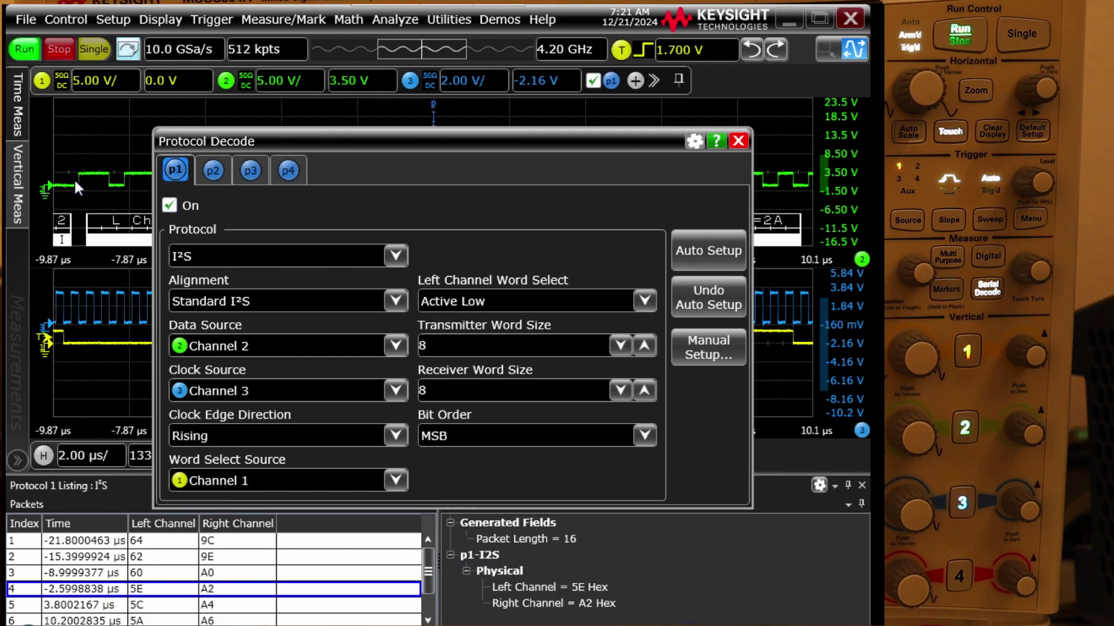
key("Escape")
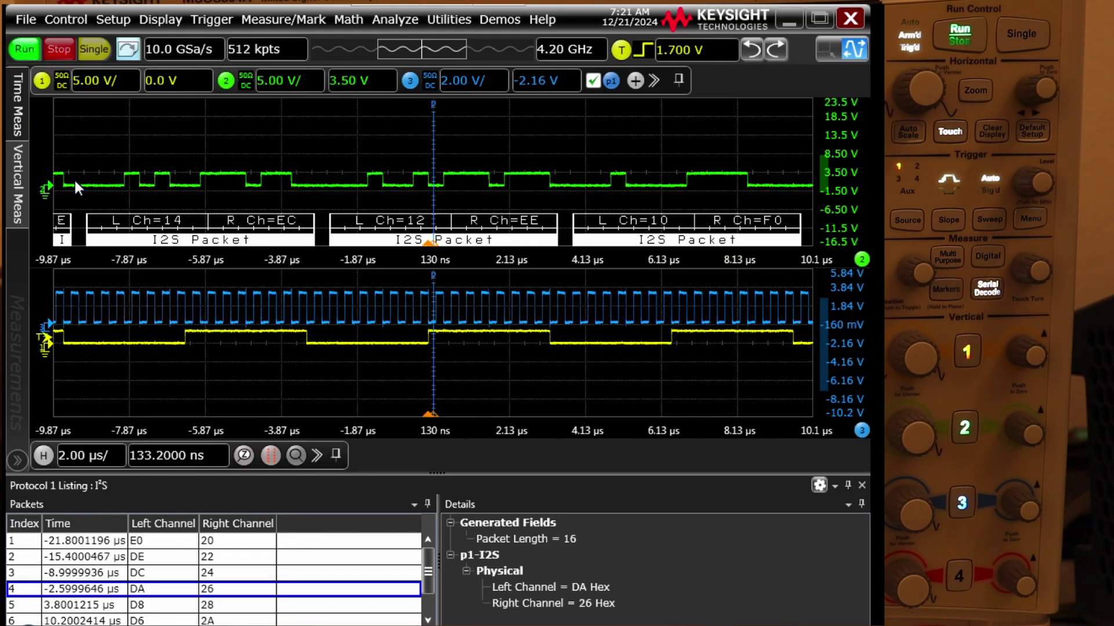
Step: Drag the splitter above the Protocol 1 Listing pane upward to enlarge the listing
left_click_drag(435, 474, 436, 407)
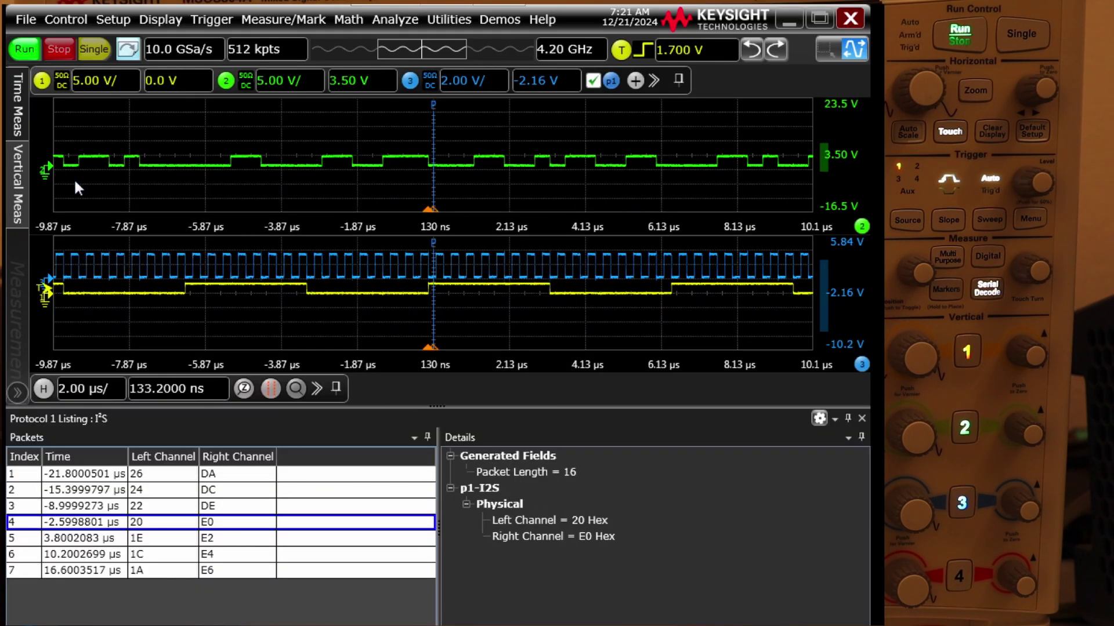